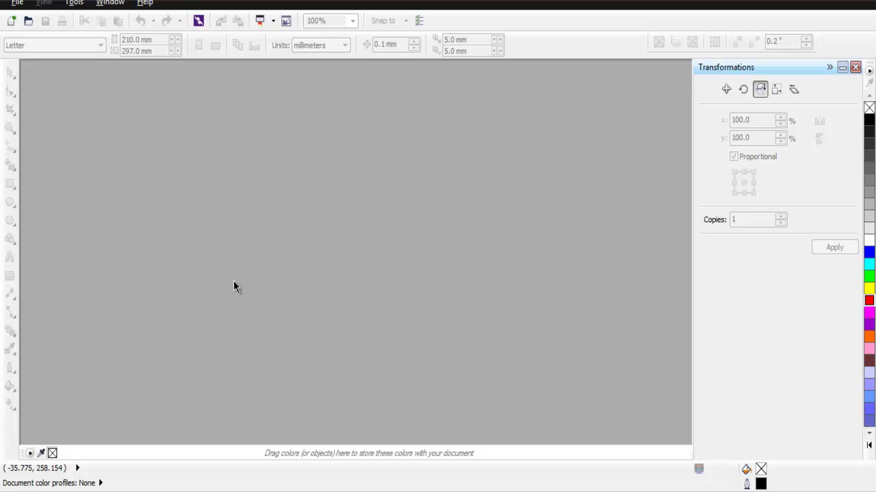
Create a new A4 document, 210 × 297 mm portrait, at 300 dpi rendering resolution
left_click(11, 20)
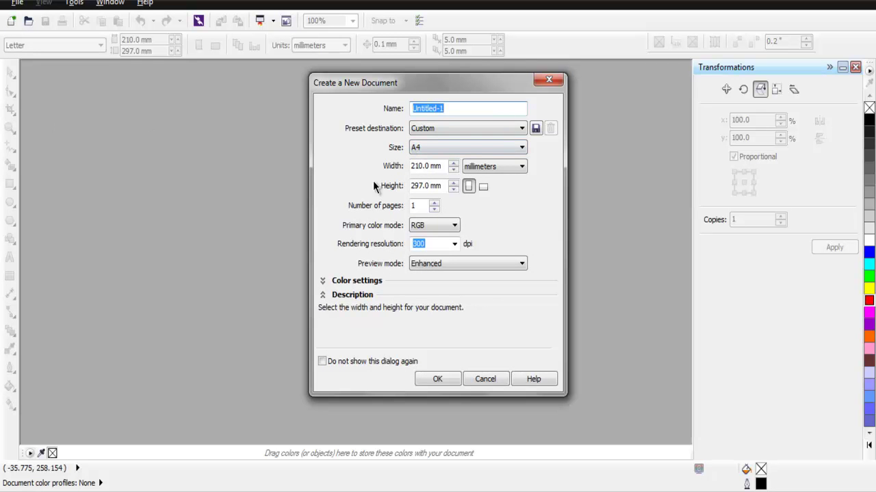
left_click(438, 245)
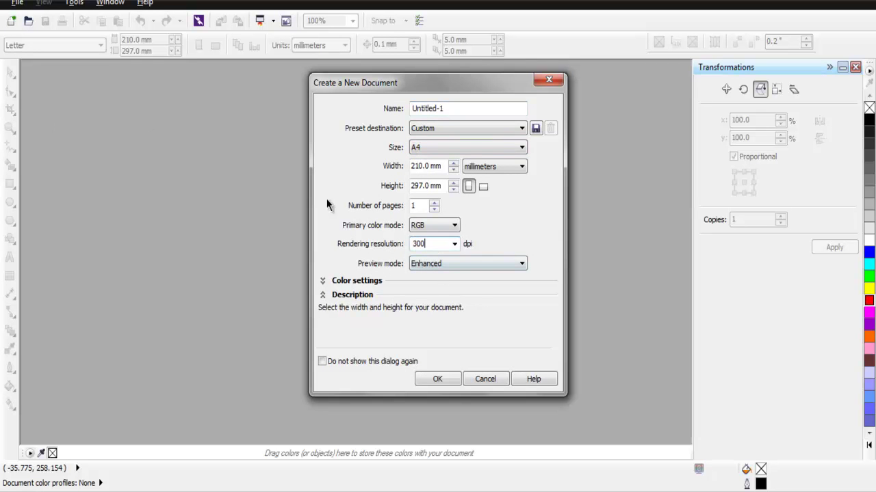
left_click(437, 380)
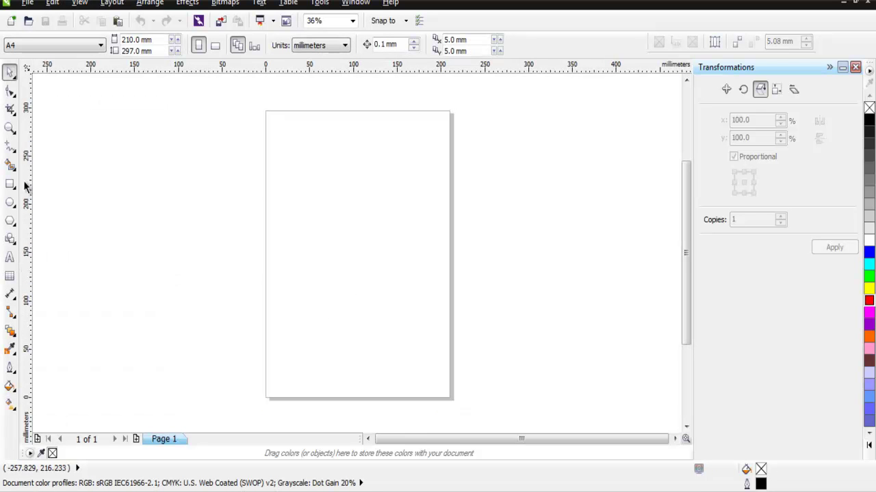
Zoom the blank page to 72%, scroll it into view, and select the Freehand tool
left_click(11, 128)
left_click(295, 139)
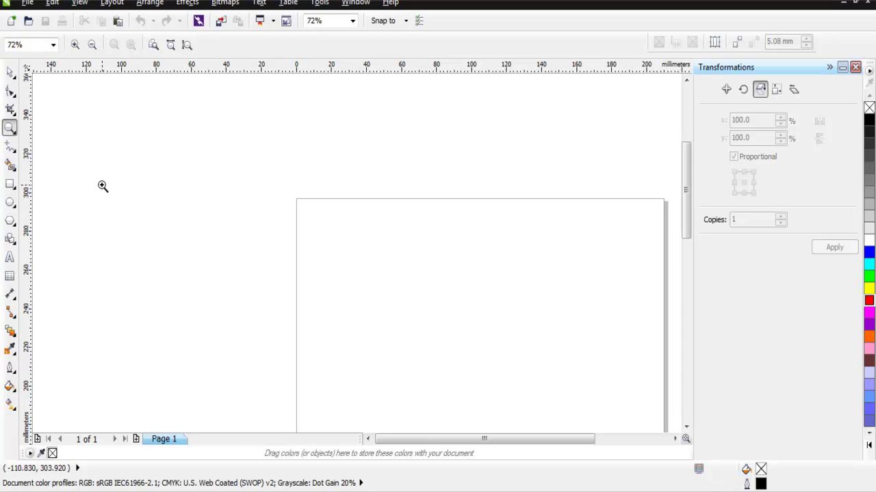
left_click_drag(684, 203, 684, 221)
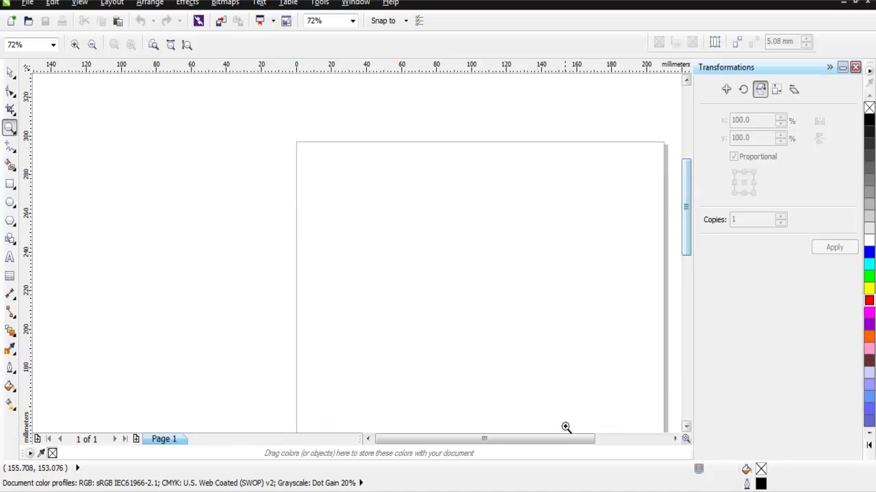
left_click_drag(565, 436, 605, 435)
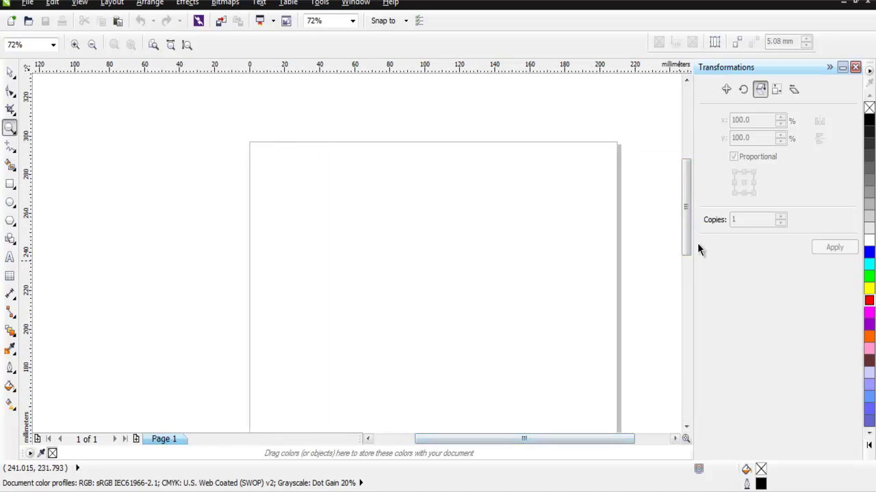
left_click_drag(688, 242, 688, 248)
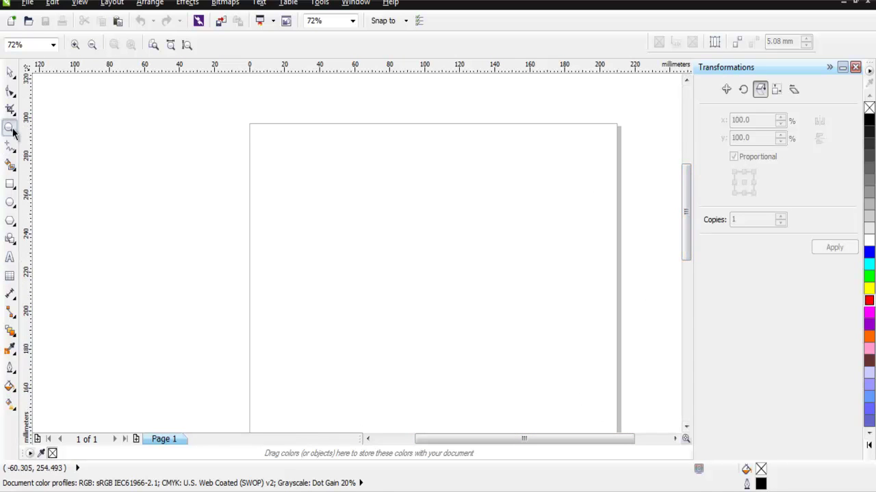
left_click(10, 91)
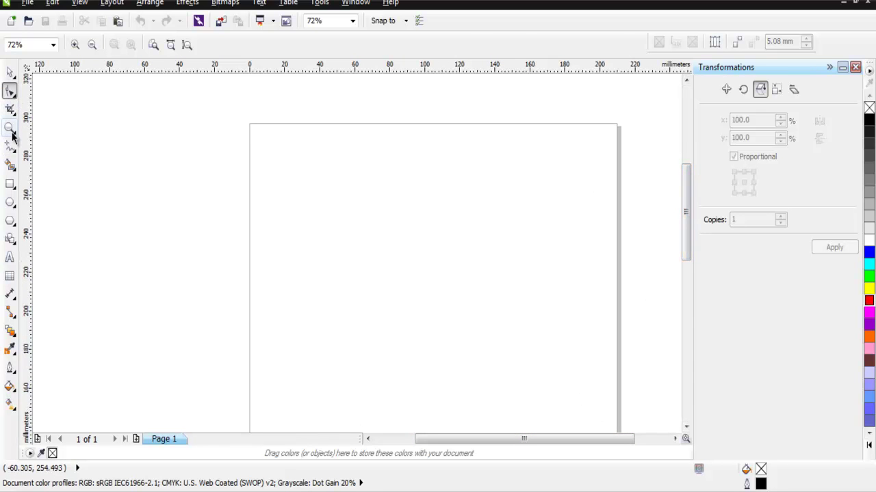
left_click(10, 146)
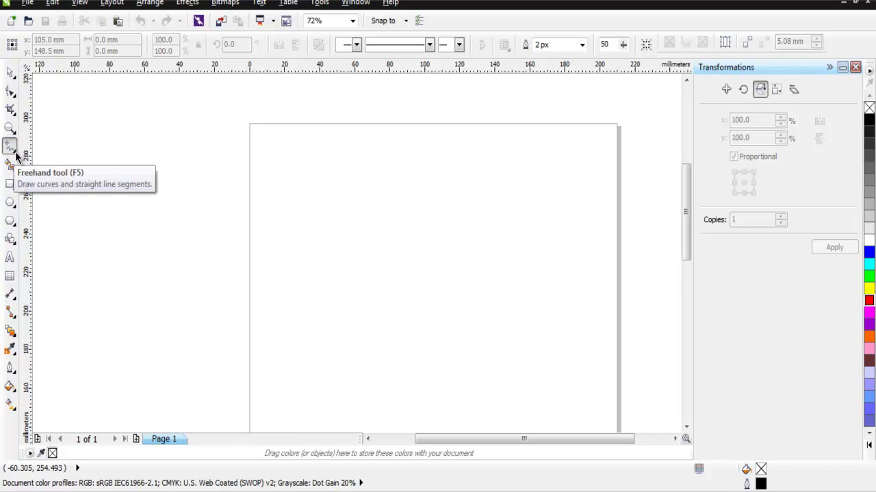
Switch to the 2-Point Line tool and draw a short line near the page's top left
left_click(16, 156)
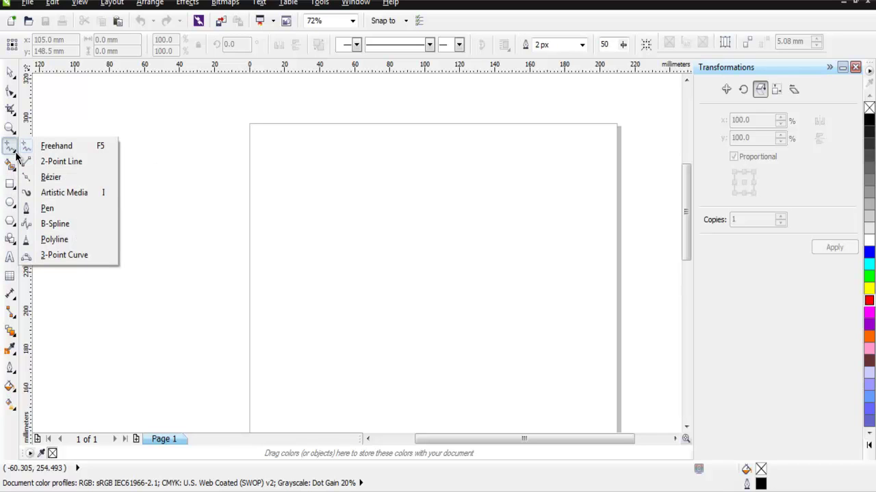
left_click(79, 166)
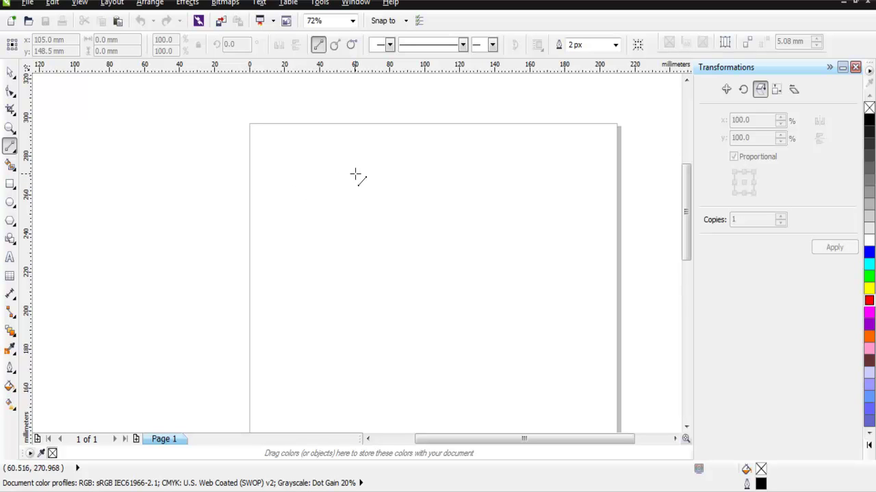
left_click_drag(356, 175, 296, 195)
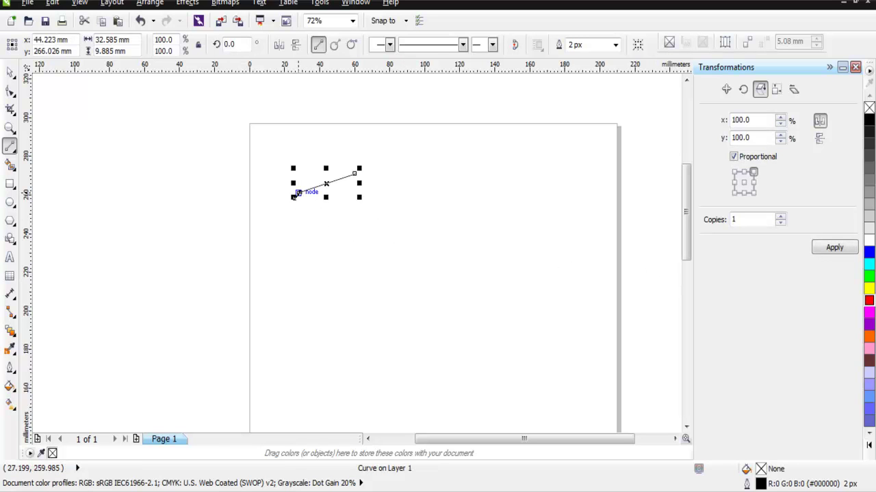
Undo the accidental scaling, then draw a second line down-right from the left node
left_click_drag(294, 197, 353, 273)
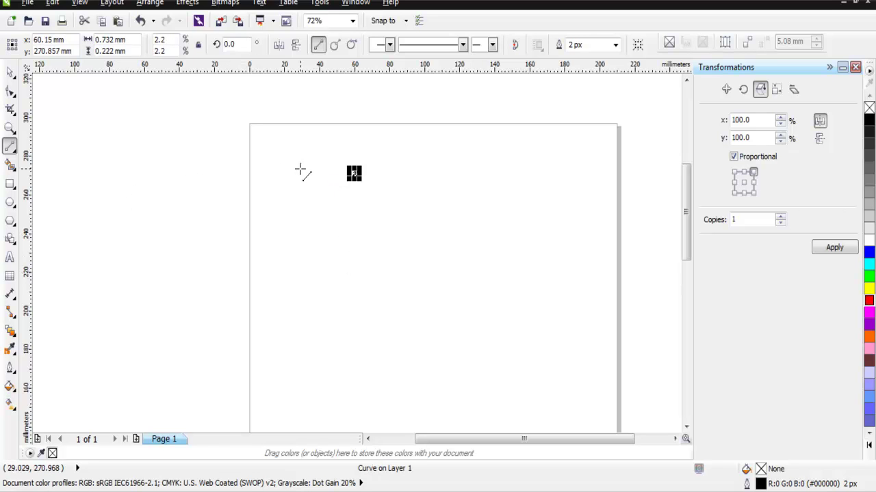
key("ctrl+z")
left_click(309, 235)
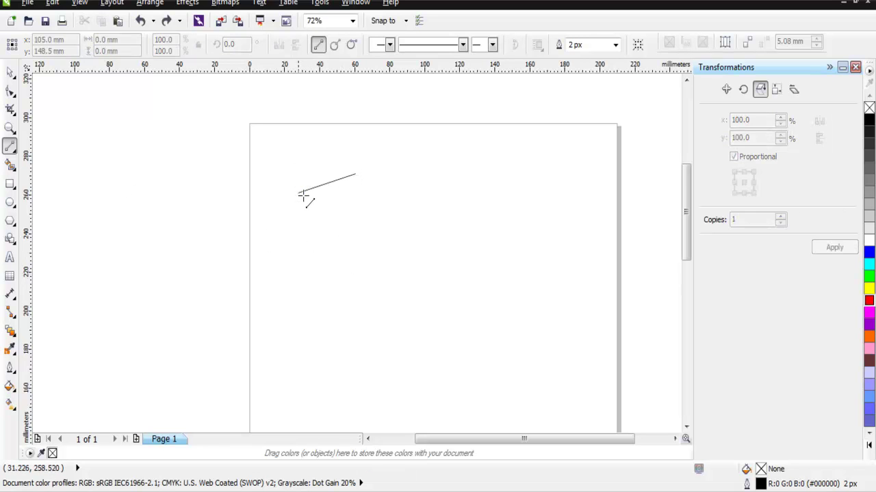
left_click_drag(299, 192, 355, 269)
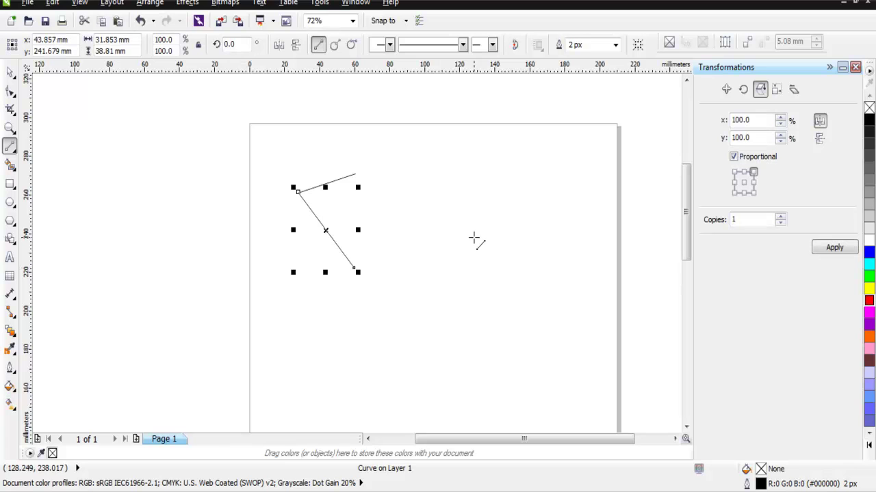
With the Shape tool, convert the lower segment to a curve and bow it outward to the left
left_click(11, 94)
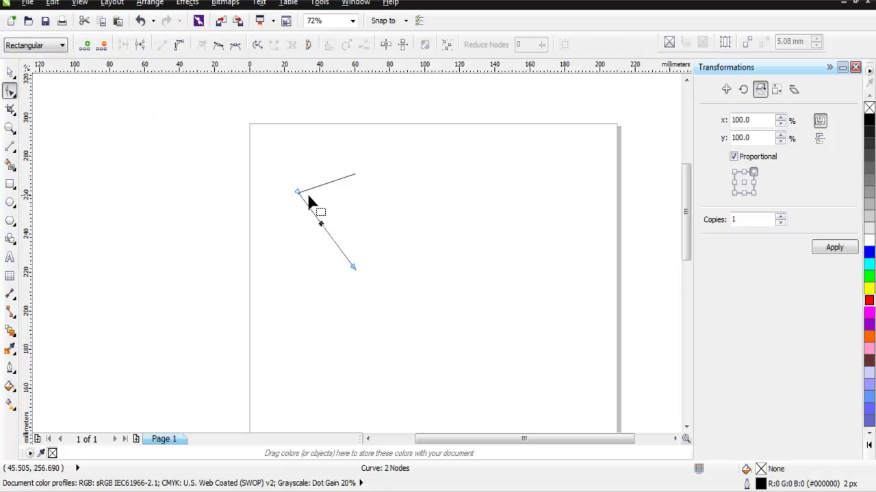
left_click(297, 192)
left_click(354, 267)
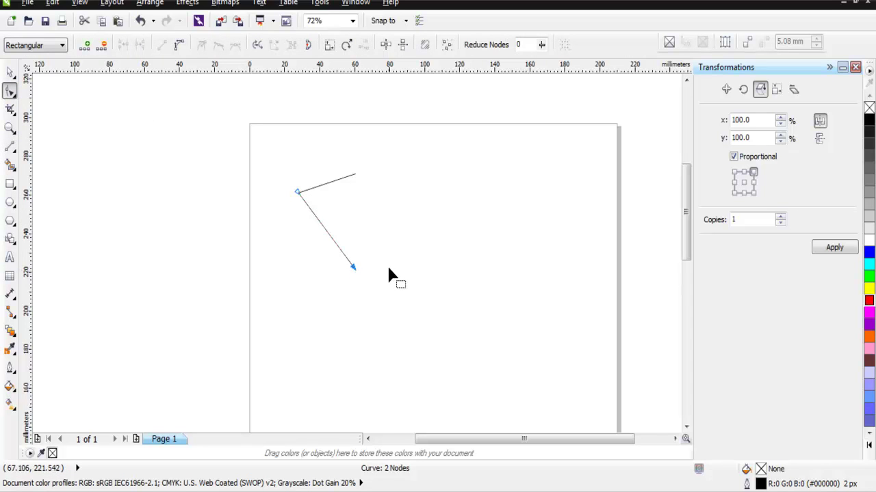
left_click(373, 182)
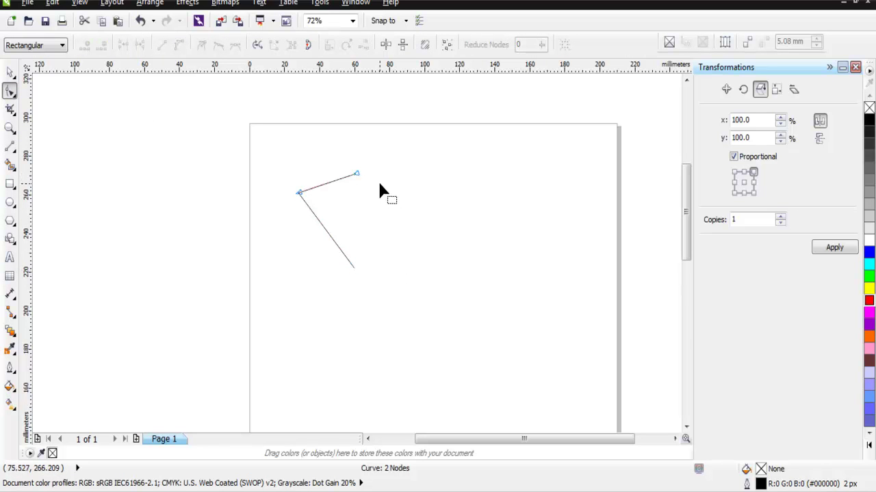
left_click(339, 243)
left_click(322, 225)
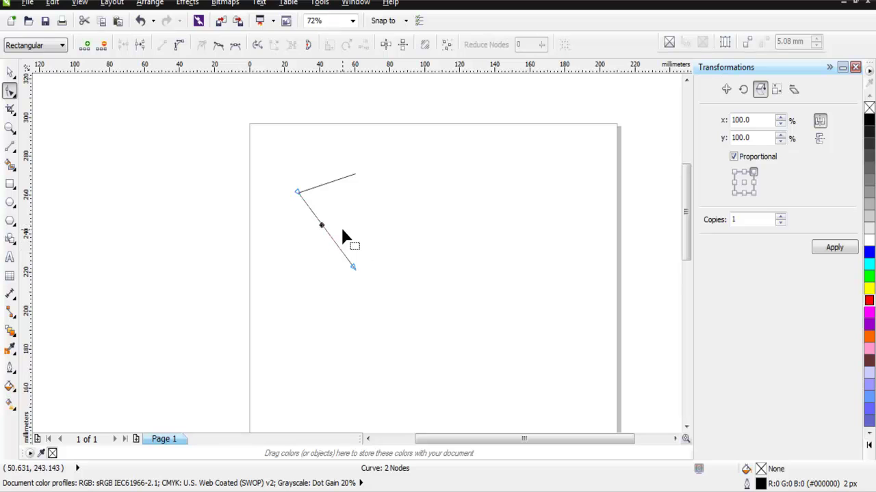
left_click(177, 46)
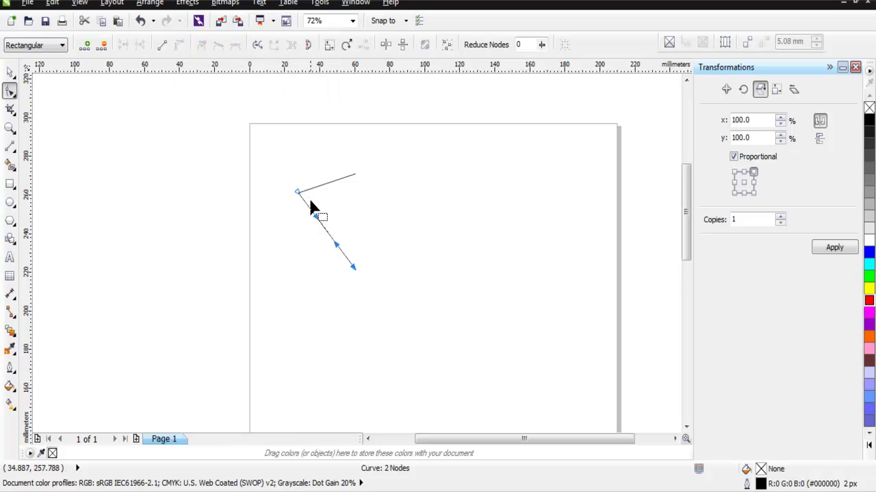
mouse_move(313, 214)
left_mouse_down()
mouse_move(300, 225)
mouse_move(313, 242)
mouse_move(299, 221)
left_mouse_up()
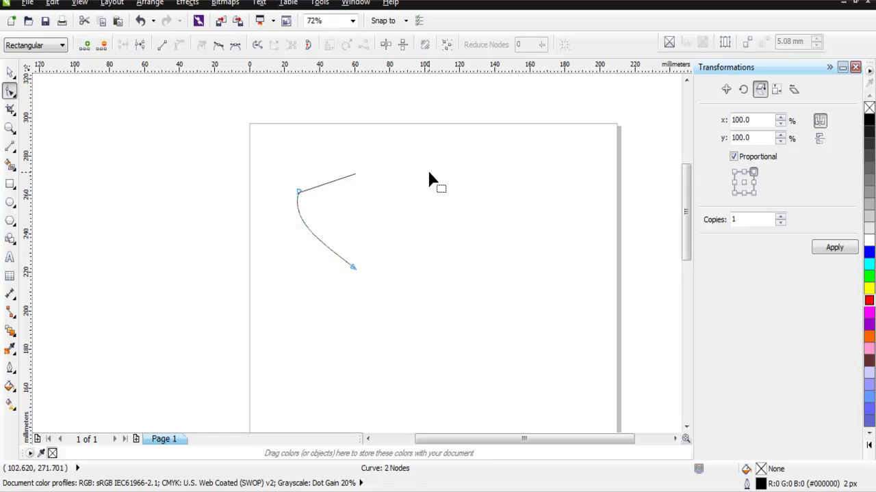
Convert the upper segment to a curve and bend it upward into a smooth arc
left_click(355, 175)
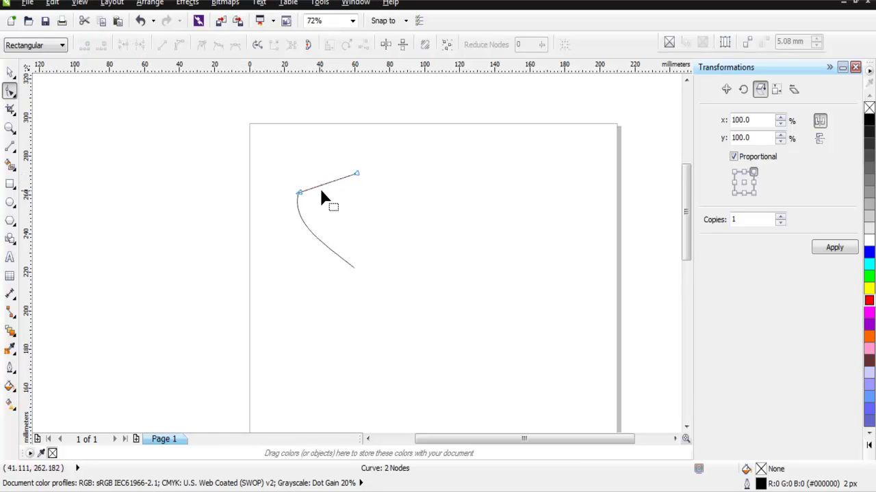
left_click(324, 183)
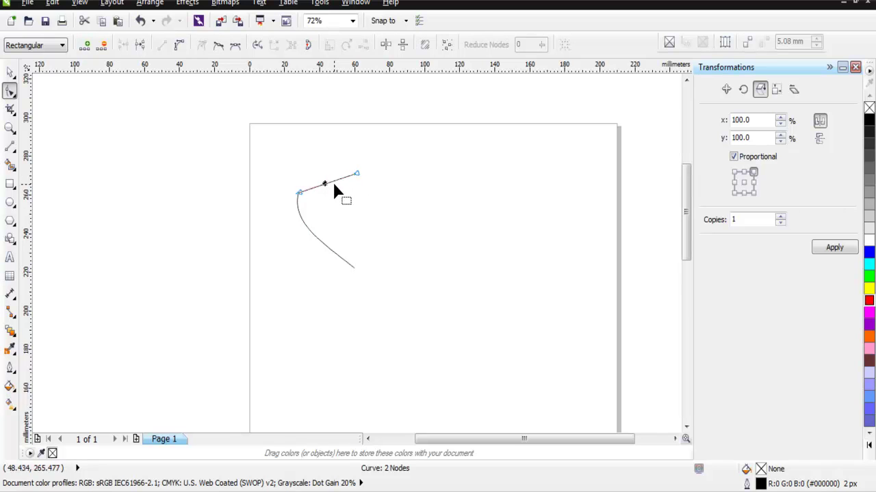
left_click(178, 44)
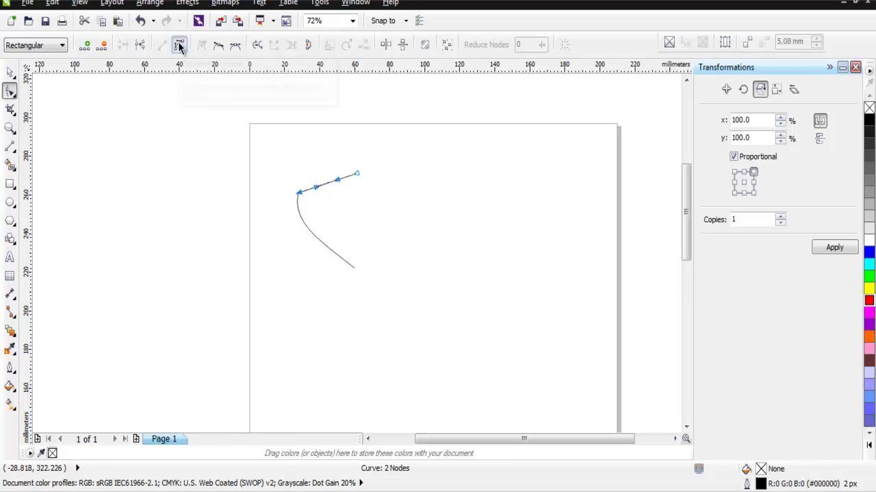
left_click_drag(325, 184, 315, 167)
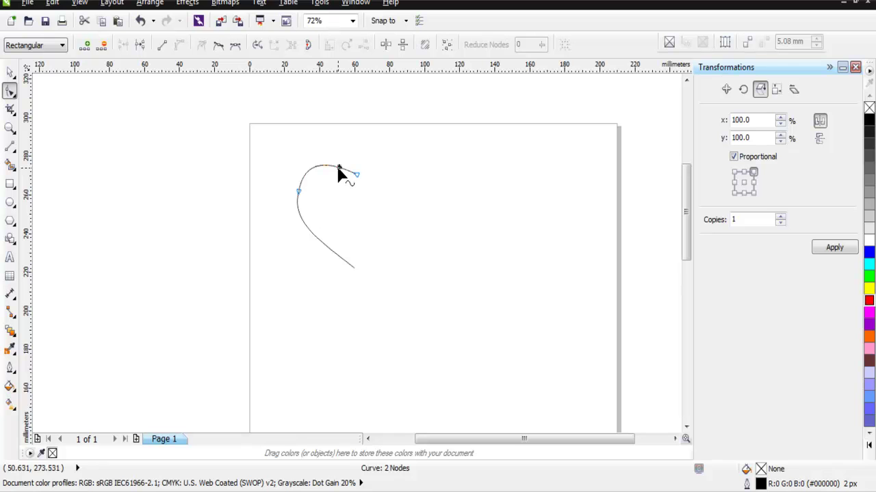
left_click_drag(338, 169, 345, 167)
Marquee-select both half-heart pieces, weld them into one curve, and reselect the result
key("space")
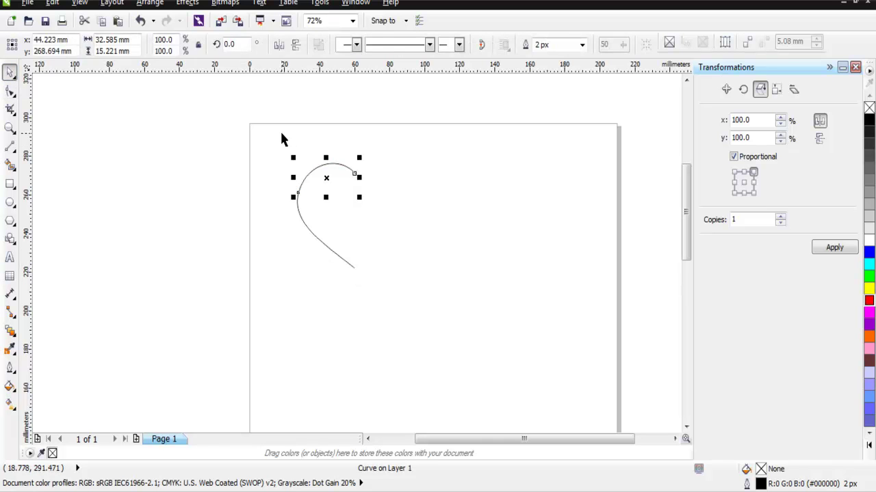
left_click(271, 147)
left_click_drag(271, 149, 492, 316)
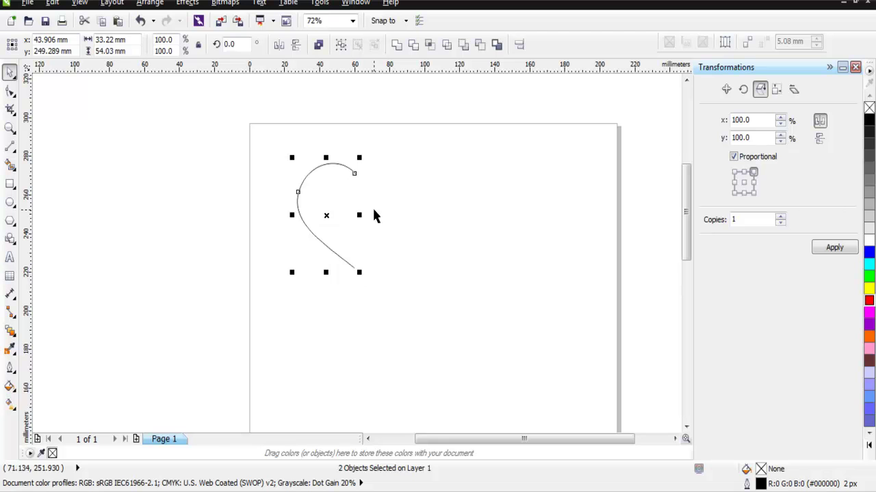
left_click(396, 46)
left_click(457, 178)
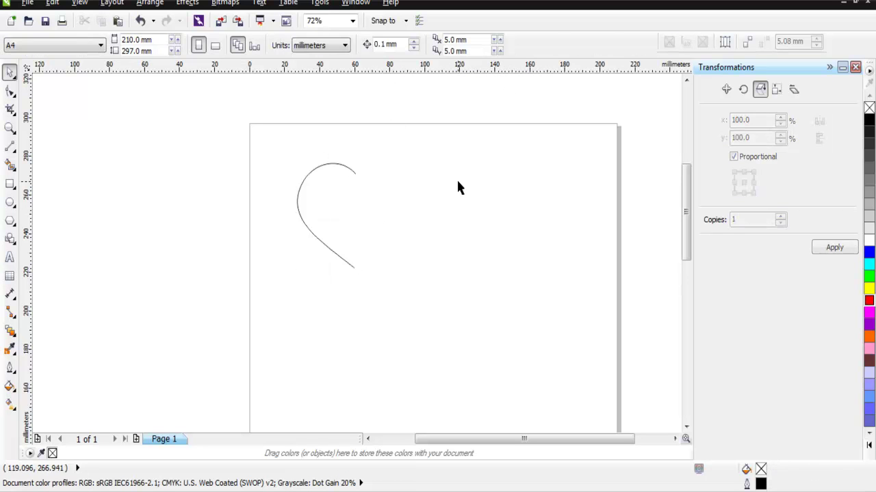
left_click_drag(284, 141, 407, 353)
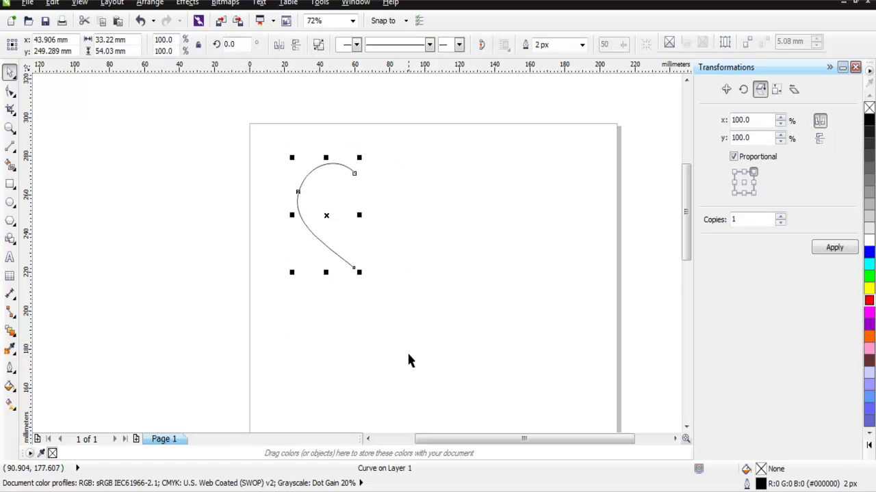
Open the Scale and Mirror transformation docker from the Arrange > Transformations menu
left_click(149, 3)
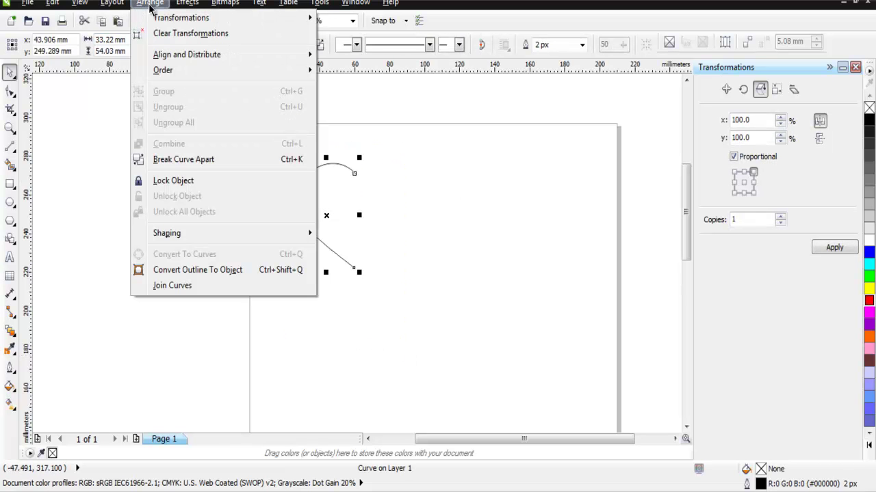
mouse_move(162, 20)
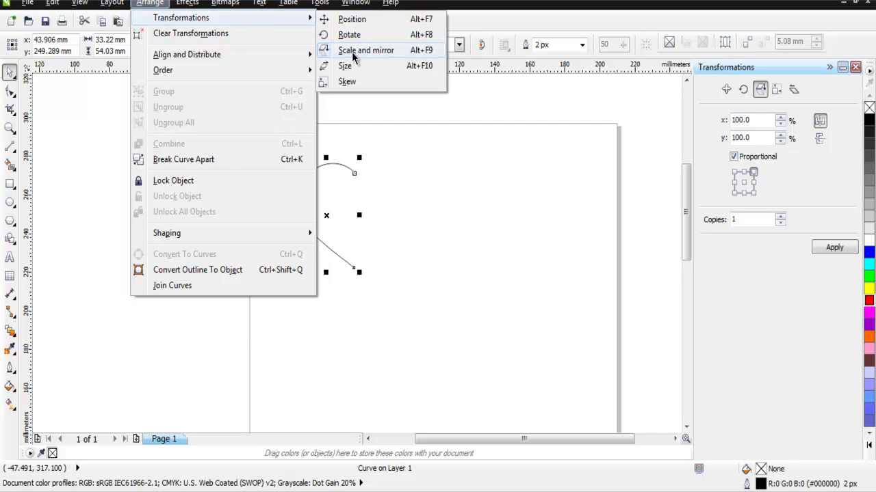
left_click(390, 56)
left_click(155, 7)
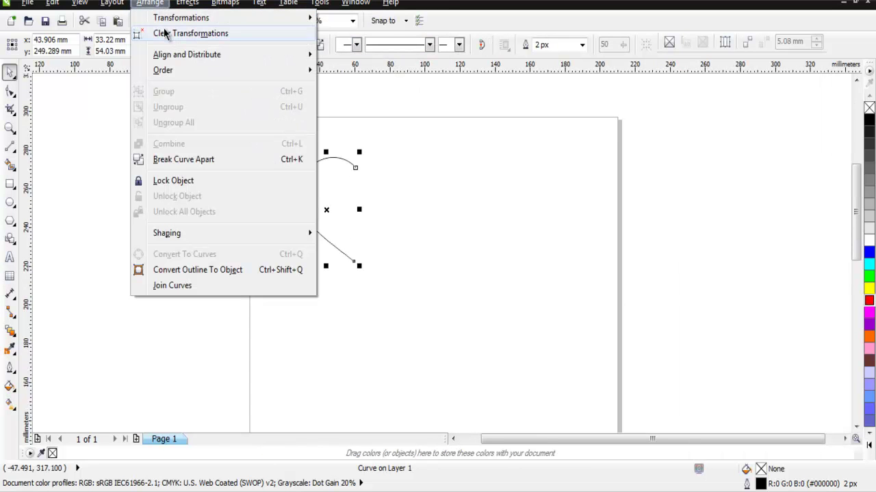
mouse_move(168, 19)
left_click(380, 56)
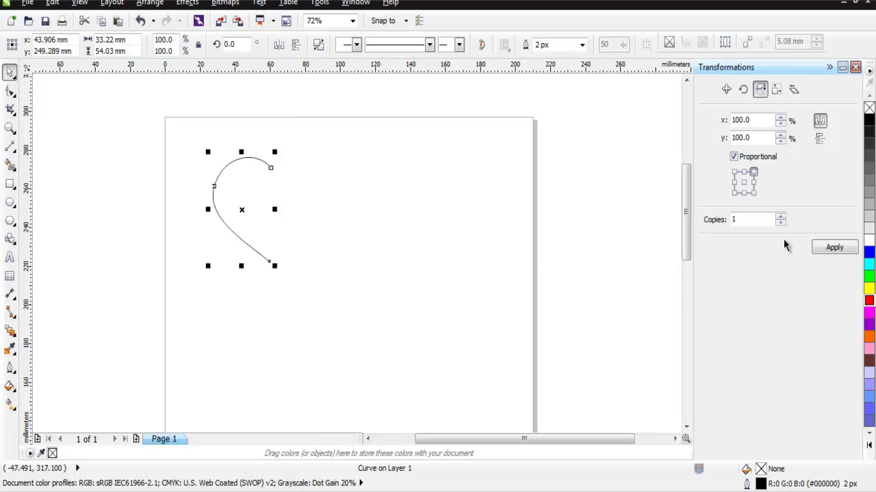
Mirror the half-heart horizontally and apply it as a copy to complete the heart
left_click(763, 93)
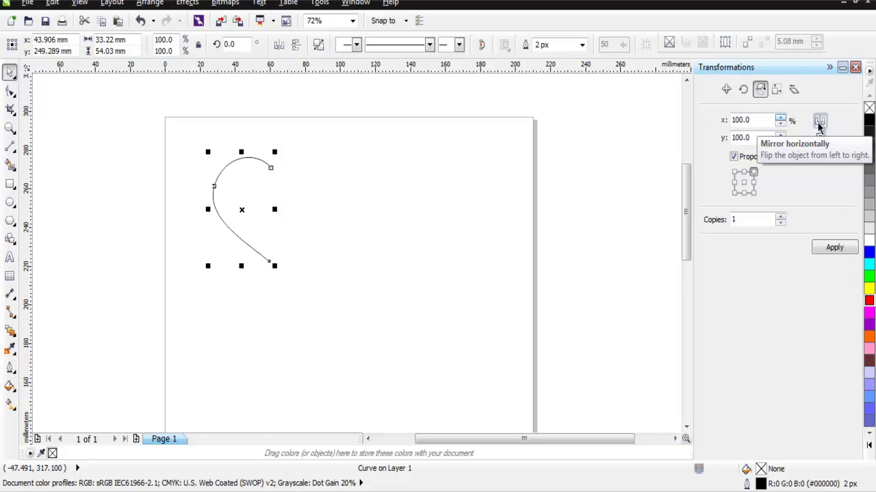
left_click(819, 123)
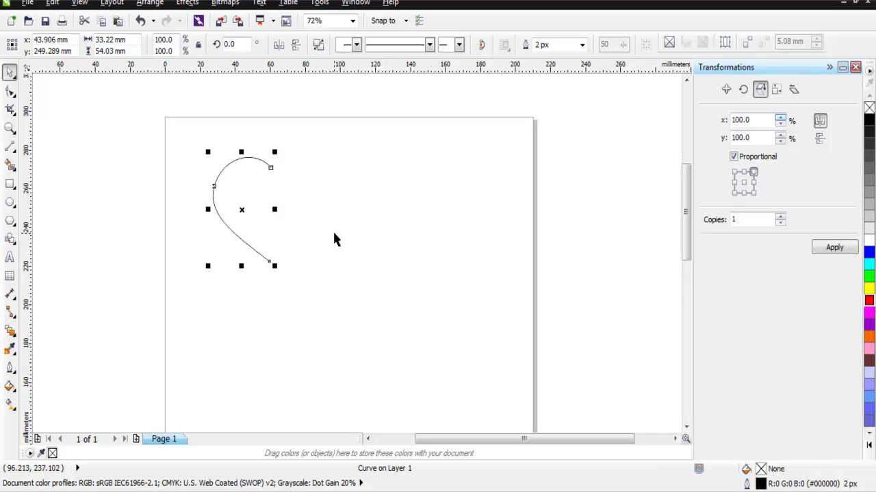
left_click(839, 248)
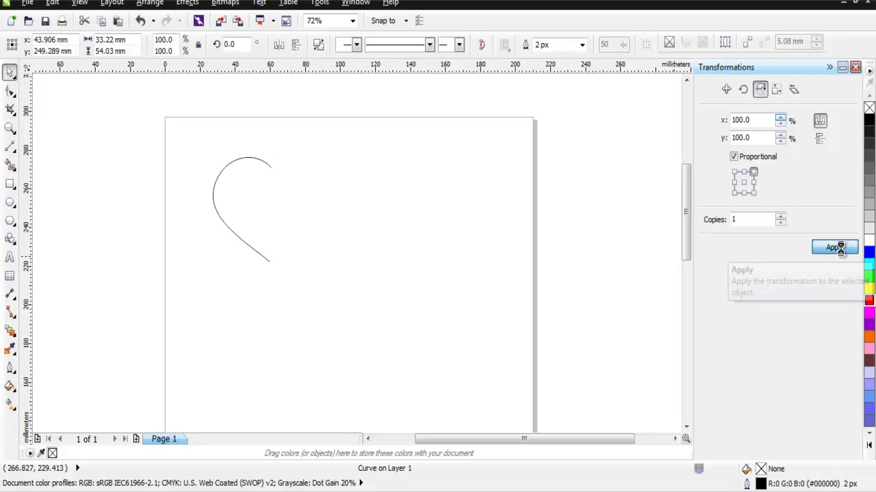
left_click(271, 266)
left_click(271, 266)
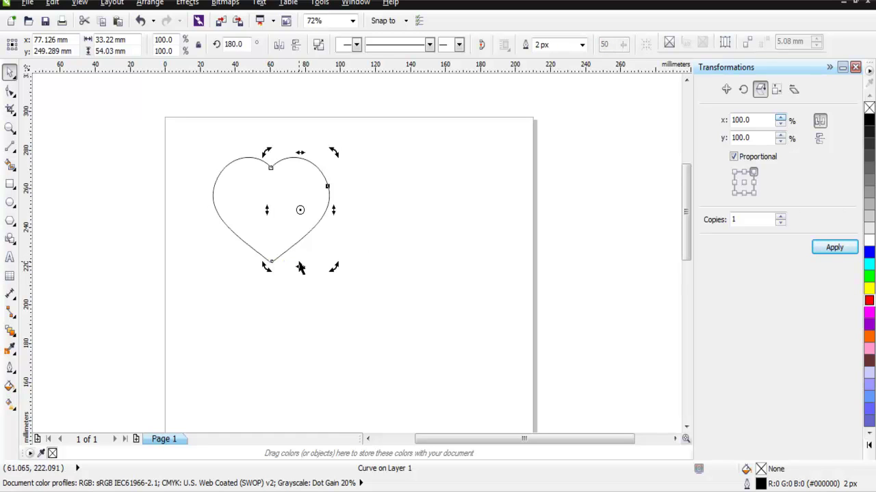
left_click(10, 91)
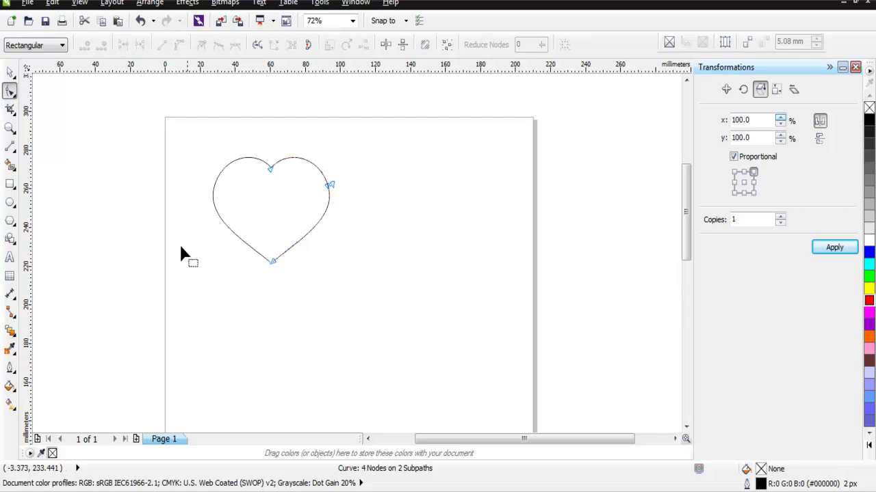
left_click(270, 263)
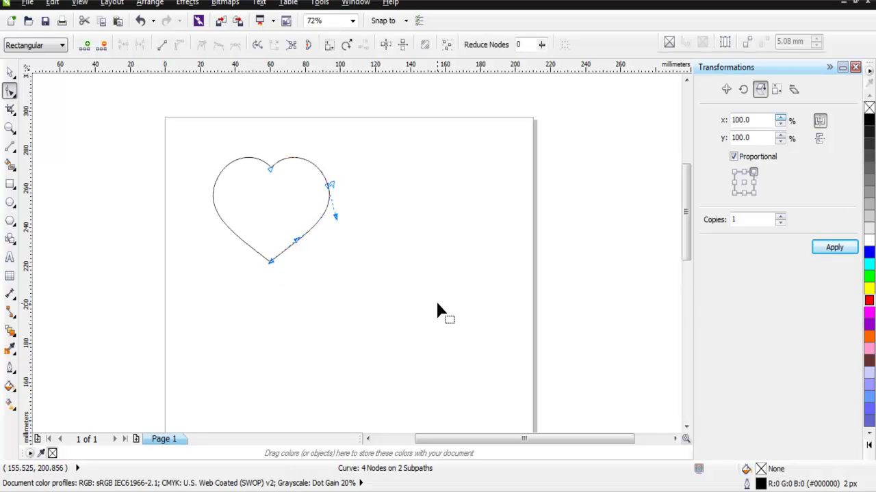
left_click(270, 169)
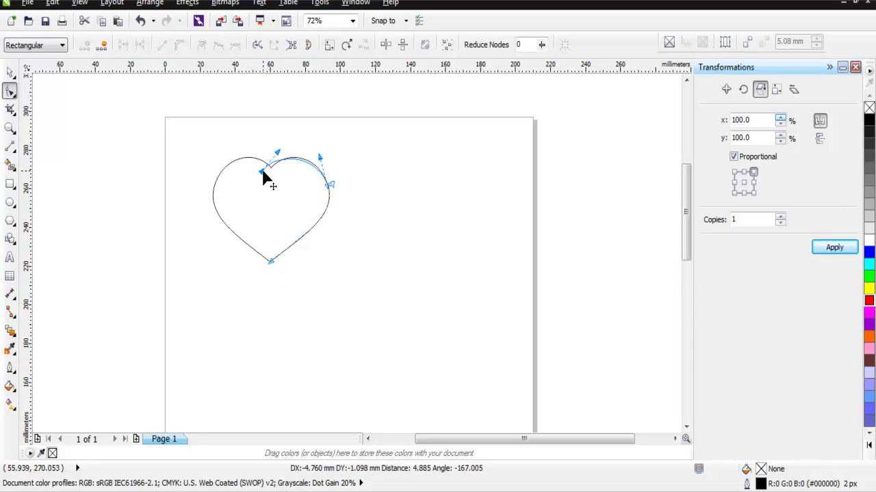
left_click(418, 187)
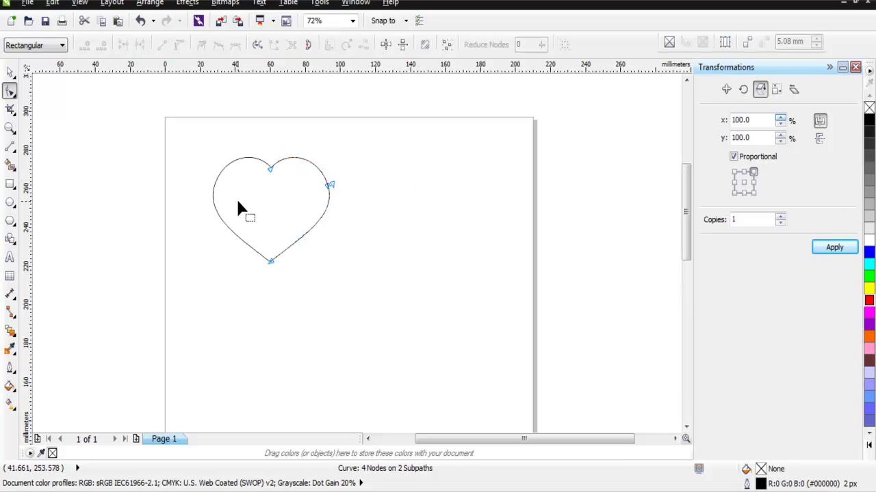
left_click(10, 72)
left_click(184, 142)
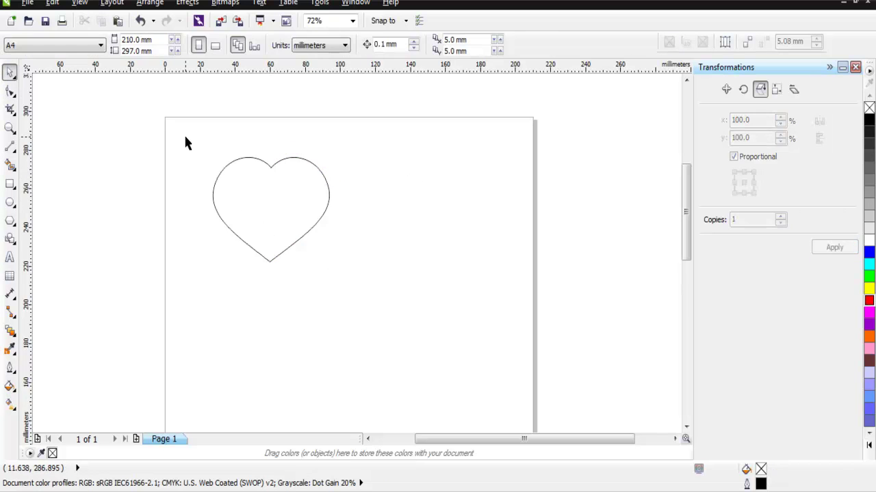
Zoom the heart to 145%, centre it in the view, and return to the Pick tool
left_click(10, 128)
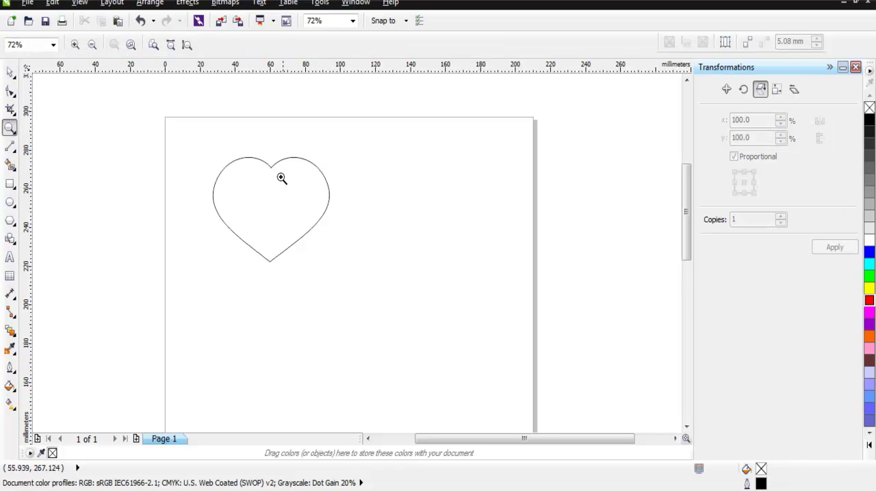
left_click(272, 206)
left_click(272, 214)
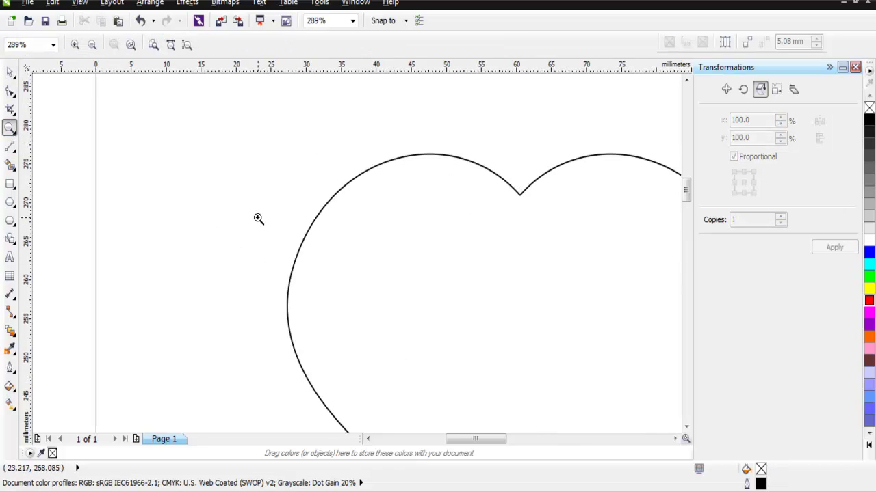
left_click(91, 47)
mouse_move(686, 195)
left_mouse_down()
mouse_move(689, 217)
mouse_move(685, 204)
left_mouse_up()
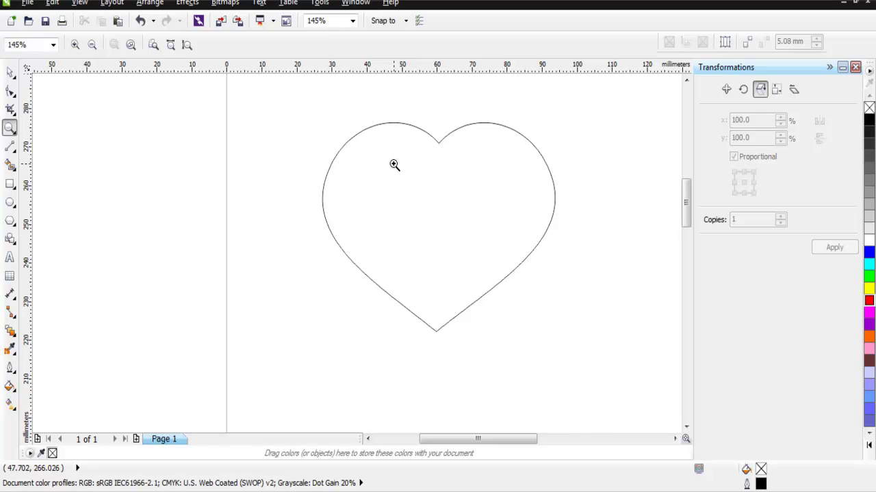
key("space")
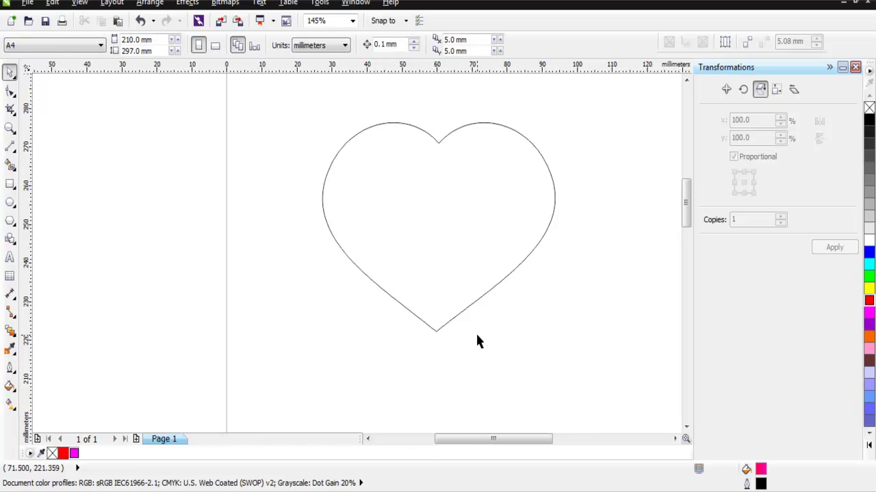